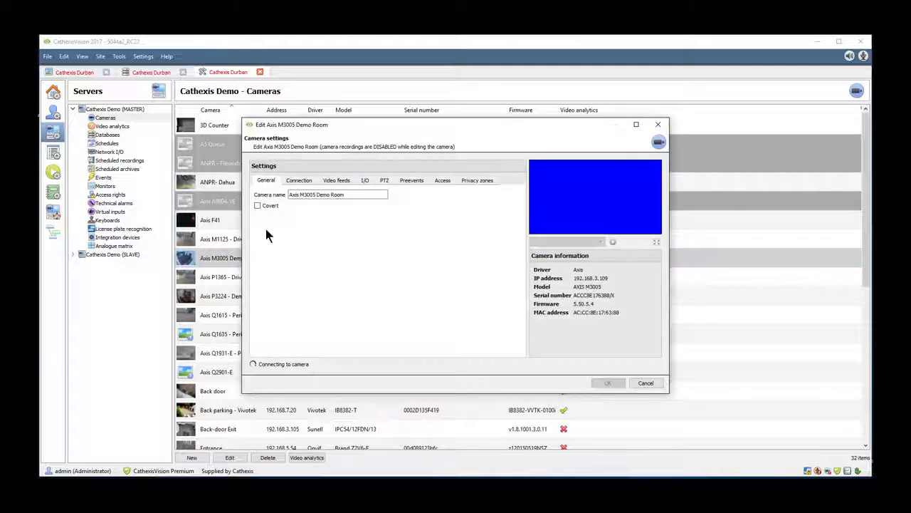
Step: Review the configured video feeds in the Axis M3005 Demo Room camera settings and close them
{"action": "left_click", "coordinate": [260, 184]}
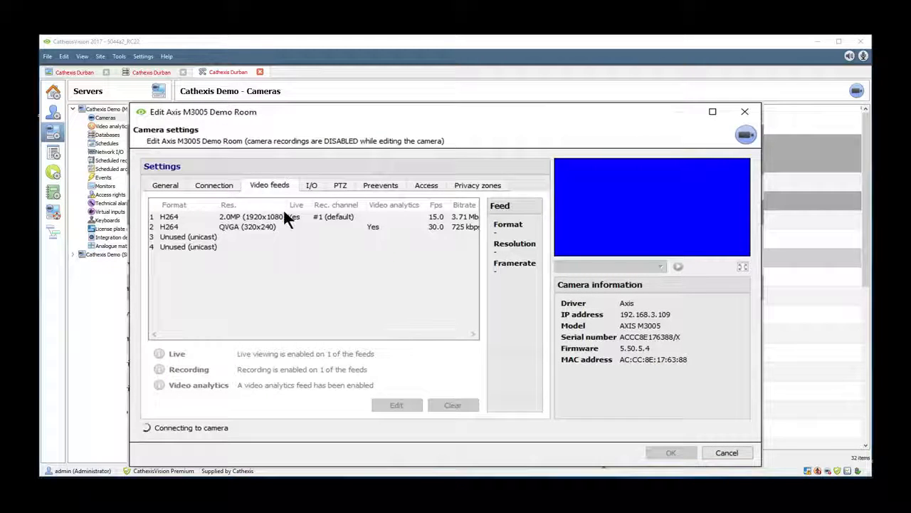
{"action": "left_click", "coordinate": [223, 228]}
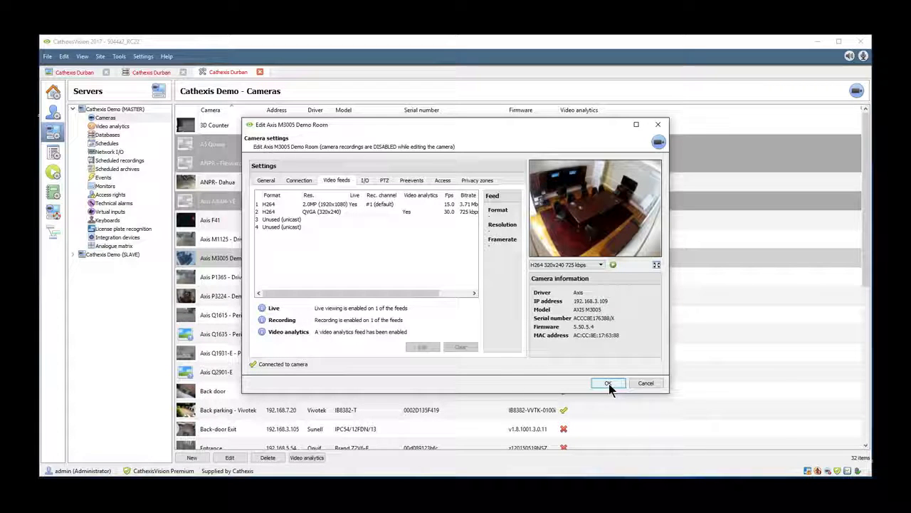
{"action": "left_click", "coordinate": [607, 383]}
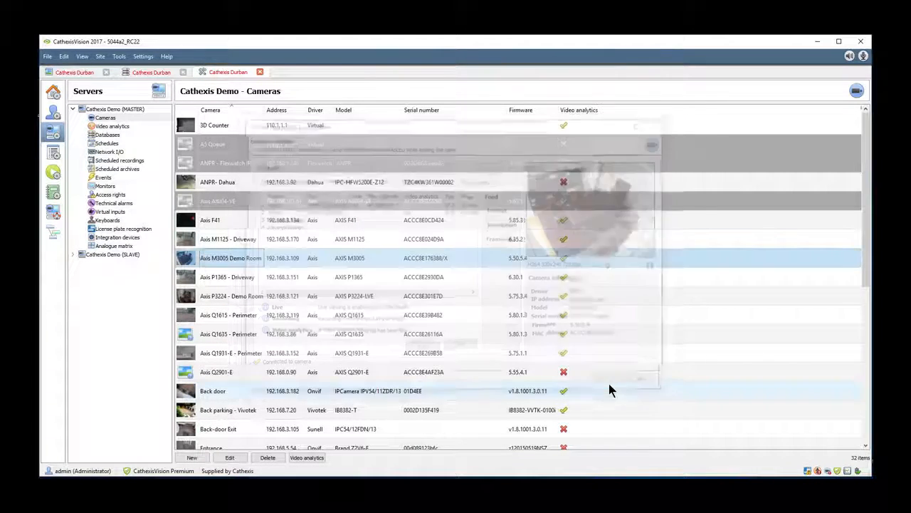
Step: Review the master server's recording databases and look at the live view of the Axis M3005 Demo Room camera
{"action": "left_click", "coordinate": [109, 135]}
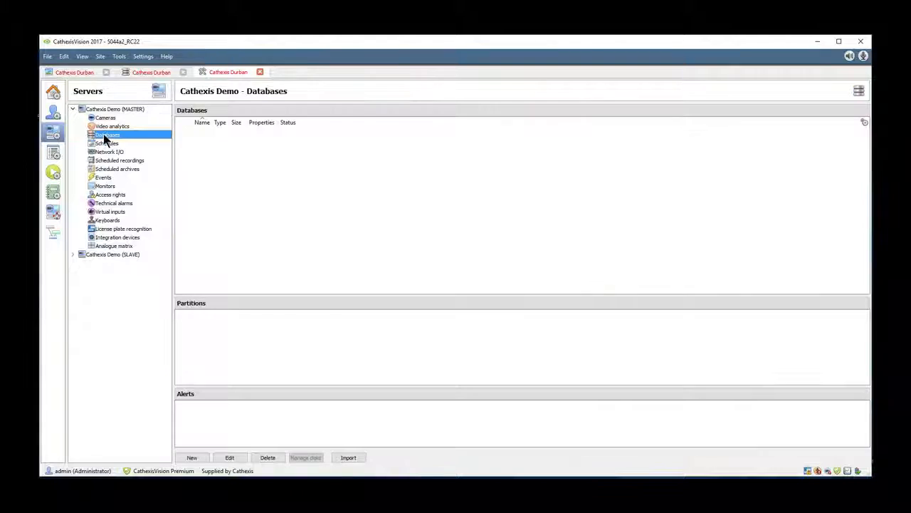
{"action": "left_click", "coordinate": [218, 151]}
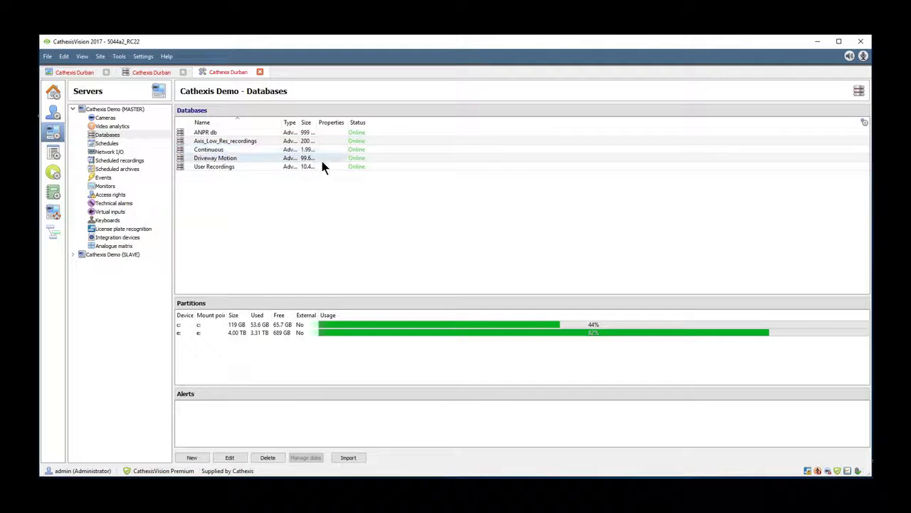
{"action": "left_click", "coordinate": [76, 74]}
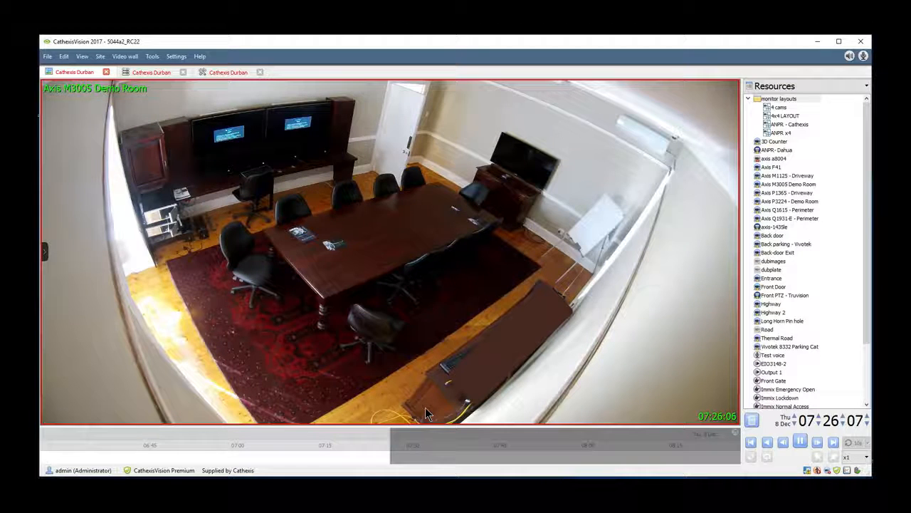
{"action": "left_click", "coordinate": [232, 73]}
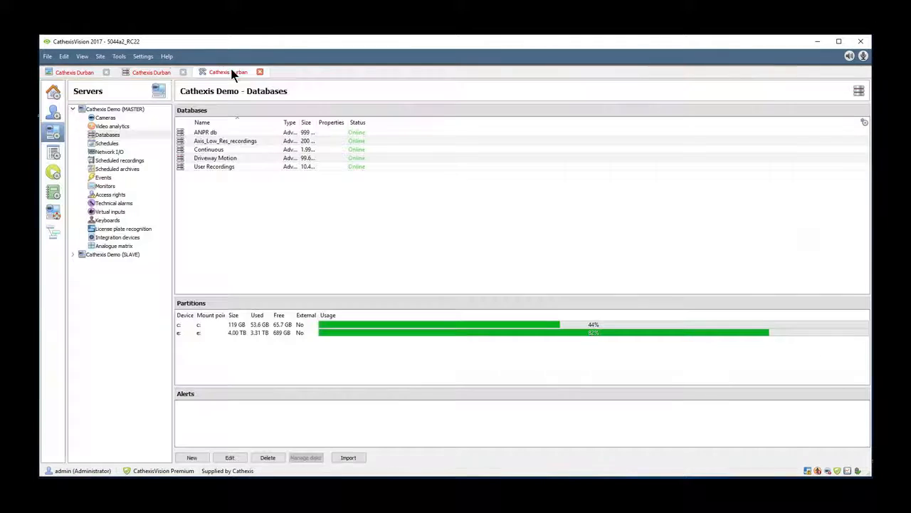
Step: Review the detection zones and motion trigger of the Axis M3005 Demo Room video analytics configuration, accepting its settings
{"action": "left_click", "coordinate": [100, 127]}
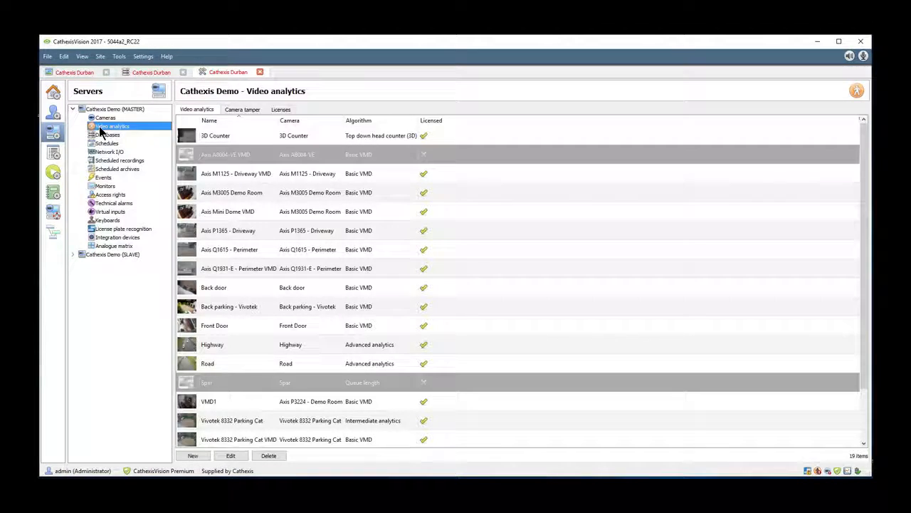
{"action": "left_click", "coordinate": [245, 194]}
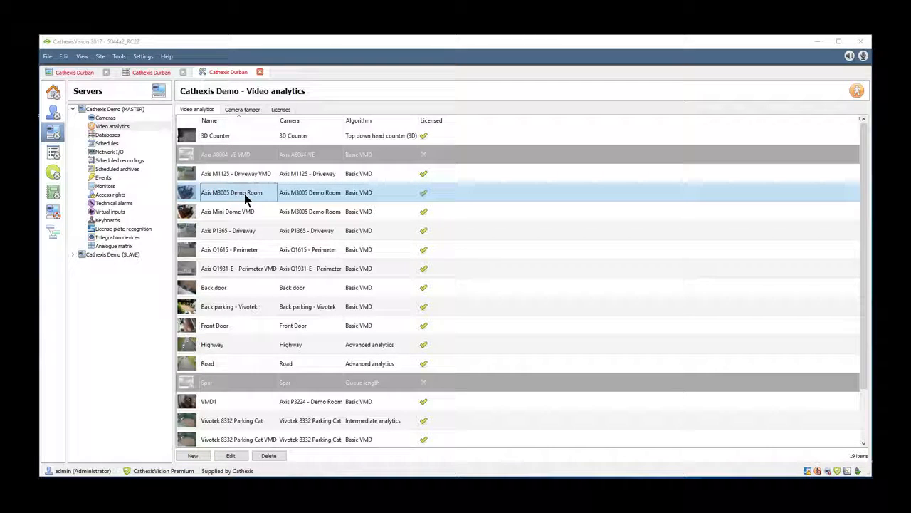
{"action": "double_click", "coordinate": [244, 193]}
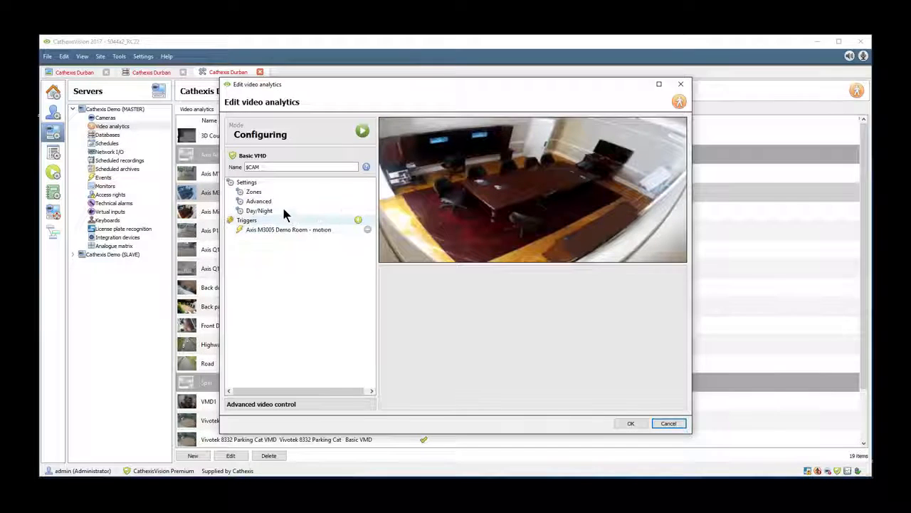
{"action": "left_click", "coordinate": [261, 193]}
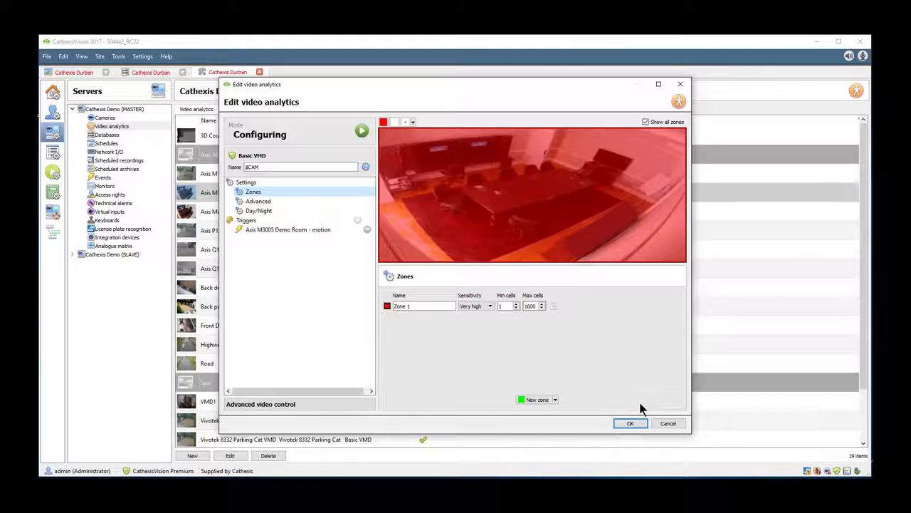
{"action": "left_click", "coordinate": [273, 230]}
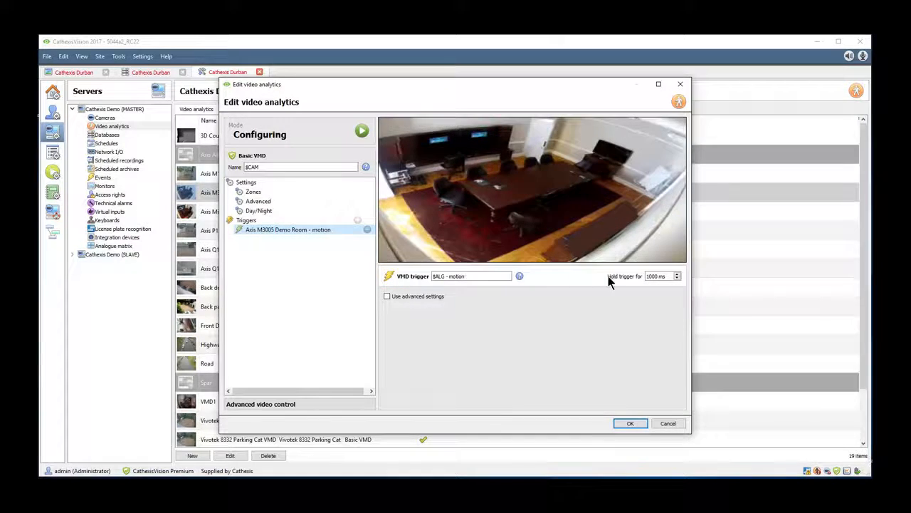
{"action": "left_click", "coordinate": [633, 423]}
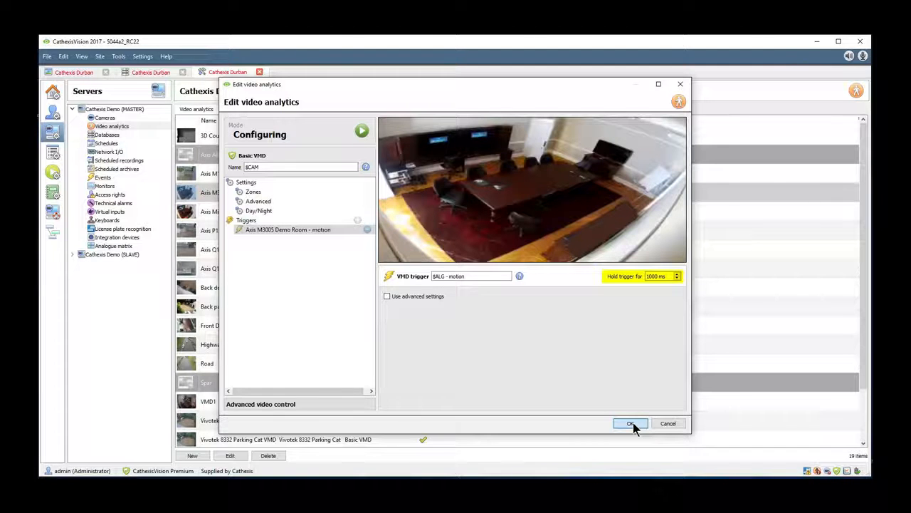
{"action": "left_click", "coordinate": [631, 423]}
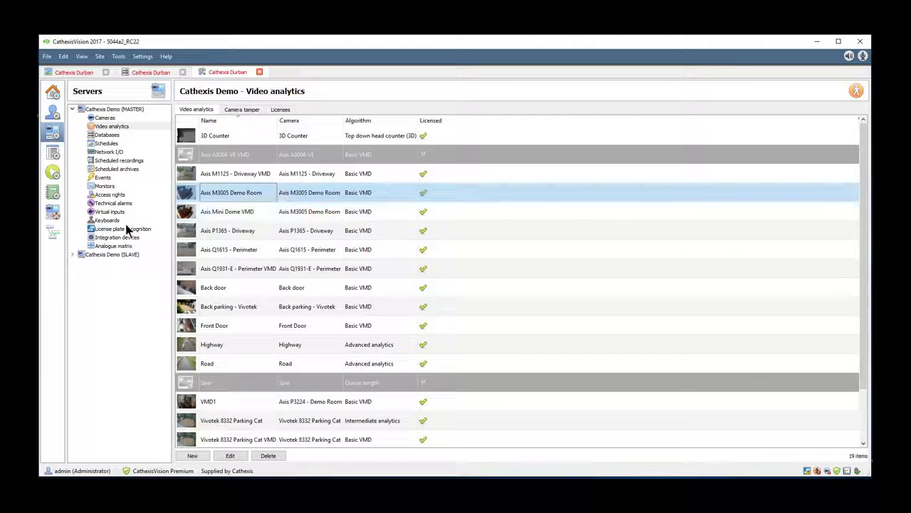
Step: Create a new event on the master server, with "demo room motion" as both its name and description
{"action": "left_click", "coordinate": [101, 179]}
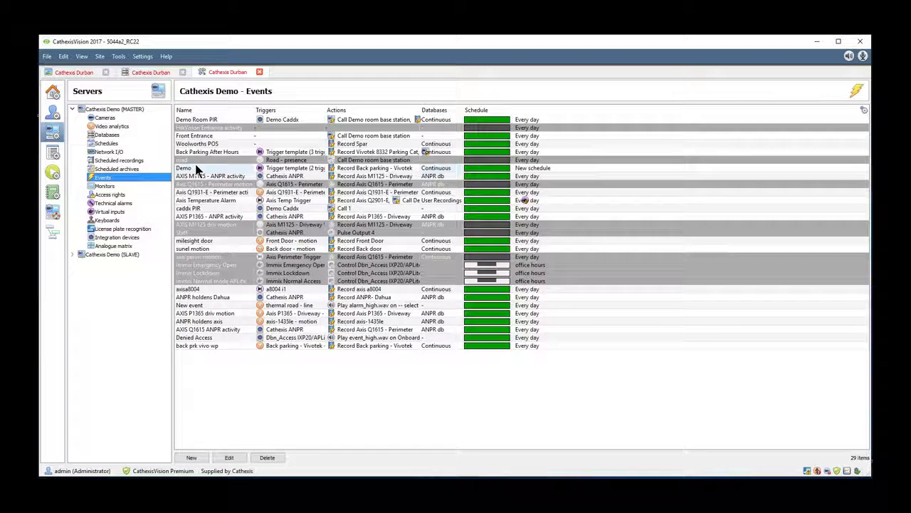
{"action": "left_click", "coordinate": [191, 458]}
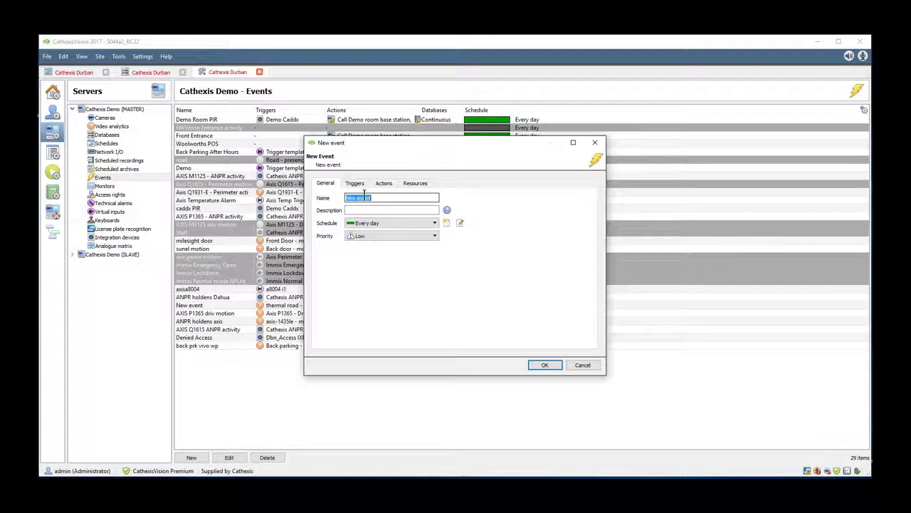
{"action": "type", "text": "demo"}
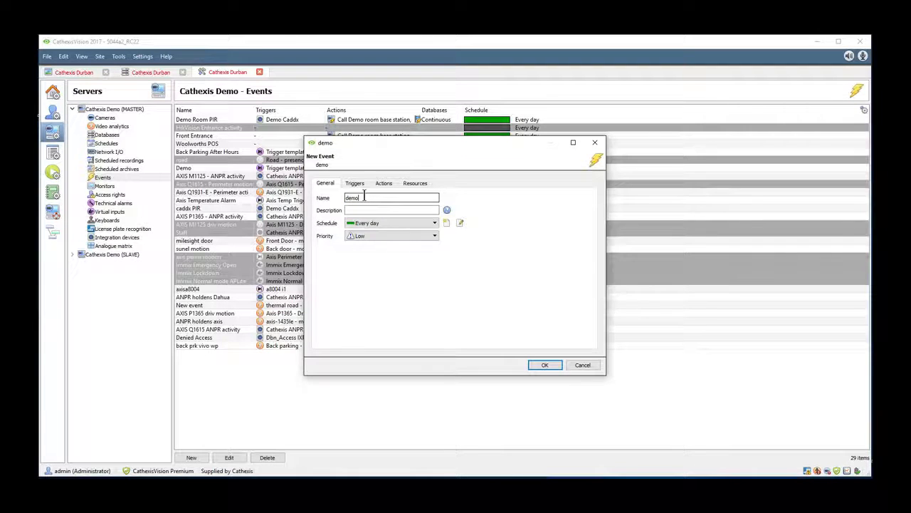
{"action": "type", "text": " room motion"}
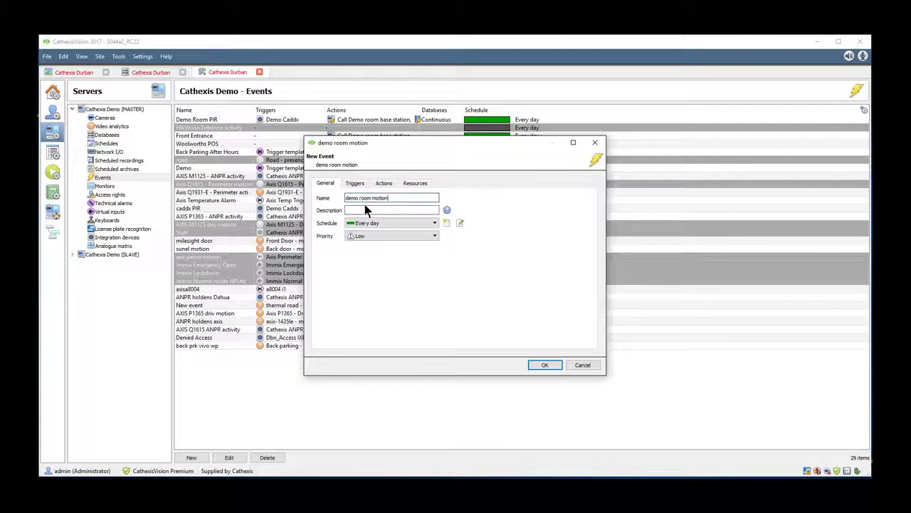
{"action": "left_click", "coordinate": [379, 210]}
{"action": "type", "text": "demo r"}
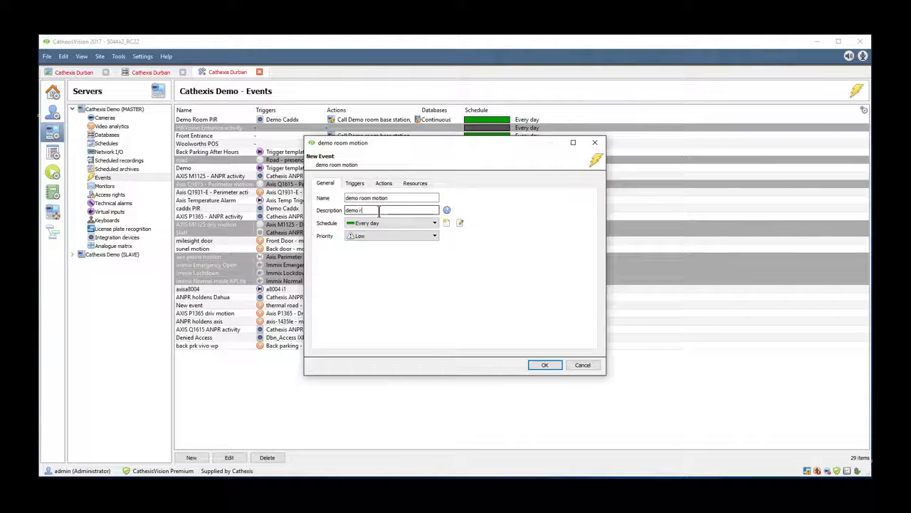
{"action": "type", "text": "oom motion"}
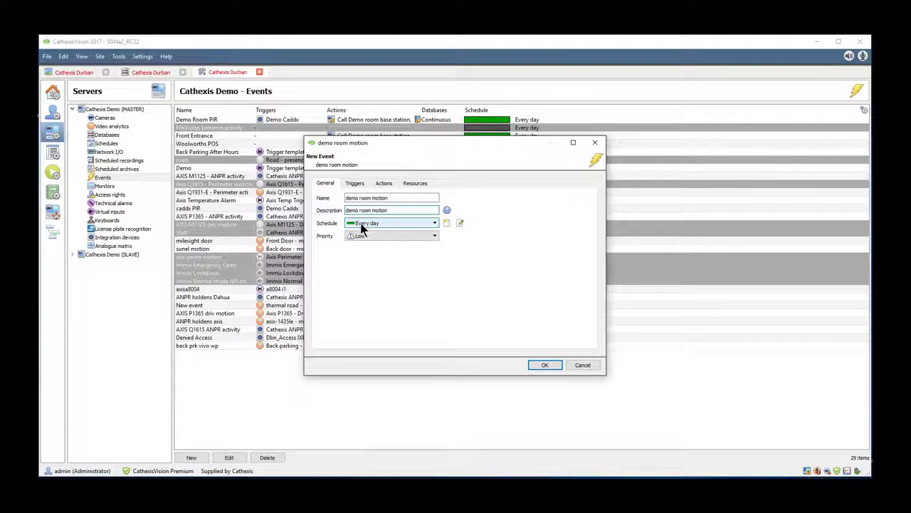
Step: Add a standard trigger to the event for Axis M3005 Demo Room - motion being active, with a 1-second hold time
{"action": "left_click", "coordinate": [355, 184]}
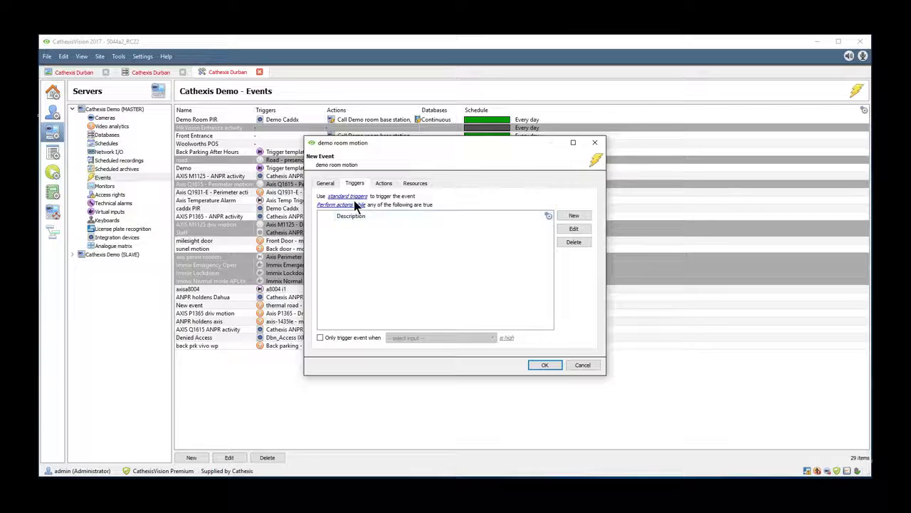
{"action": "left_click", "coordinate": [574, 216]}
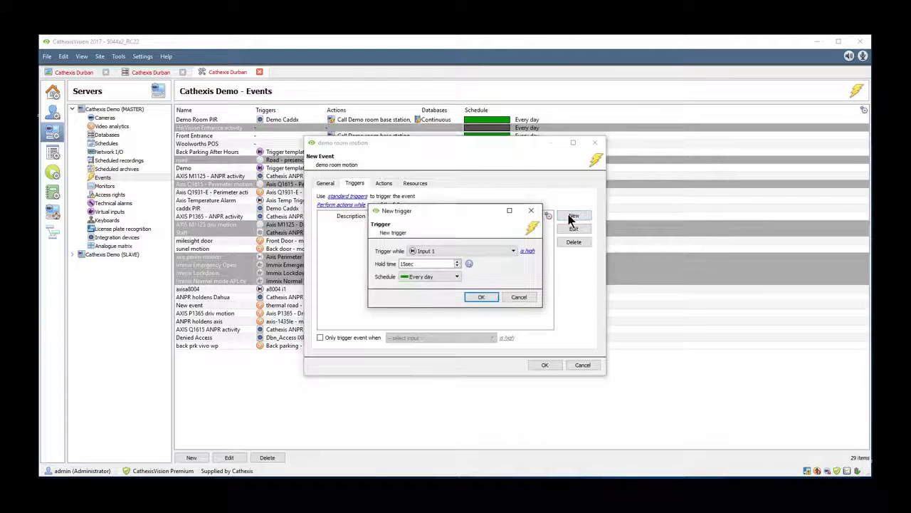
{"action": "left_click", "coordinate": [513, 252]}
{"action": "left_click_drag", "start_coordinate": [514, 262], "coordinate": [518, 308]}
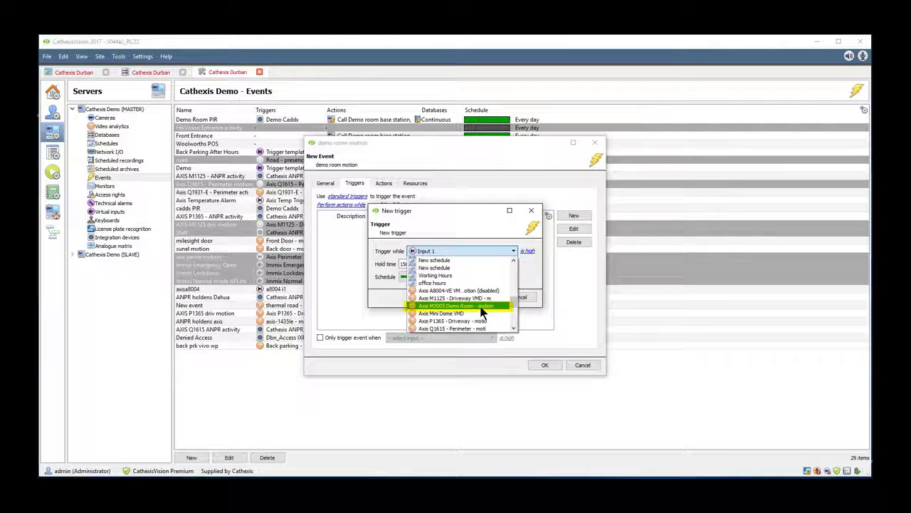
{"action": "left_click", "coordinate": [482, 308]}
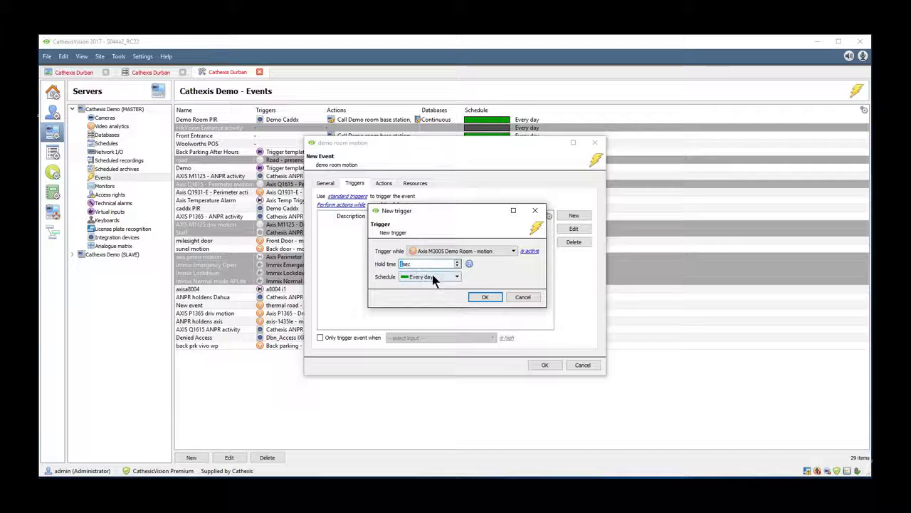
{"action": "left_click", "coordinate": [484, 297]}
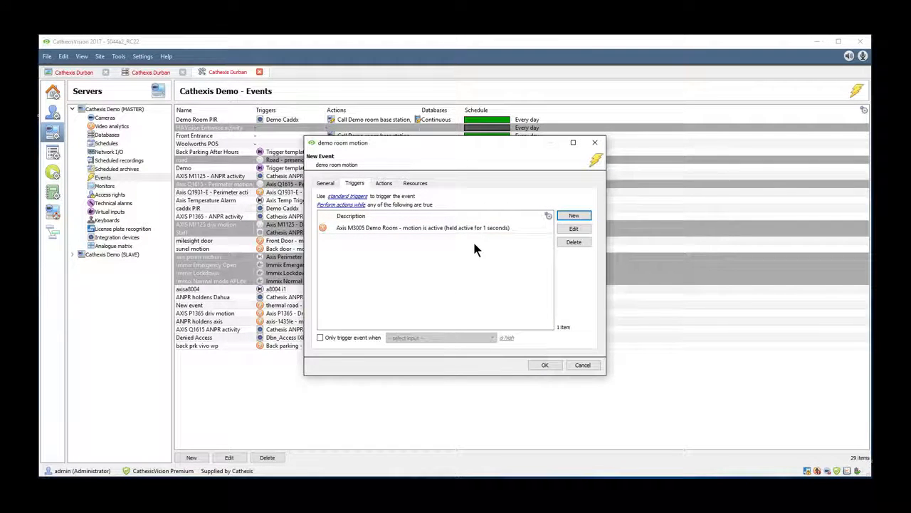
Step: Add an action recording Axis M3005 Demo Room to the Continuous database at full rate with 2 seconds of pre-events, and save the event
{"action": "left_click", "coordinate": [384, 184]}
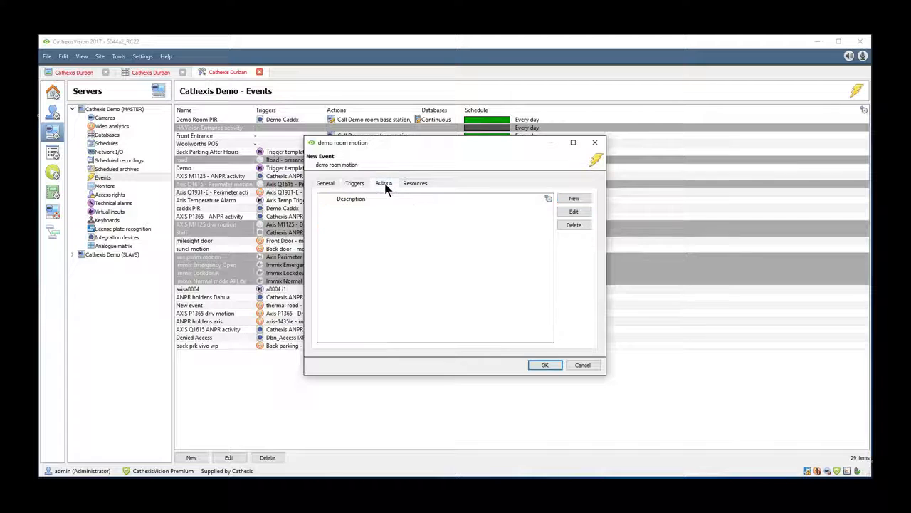
{"action": "left_click", "coordinate": [574, 199]}
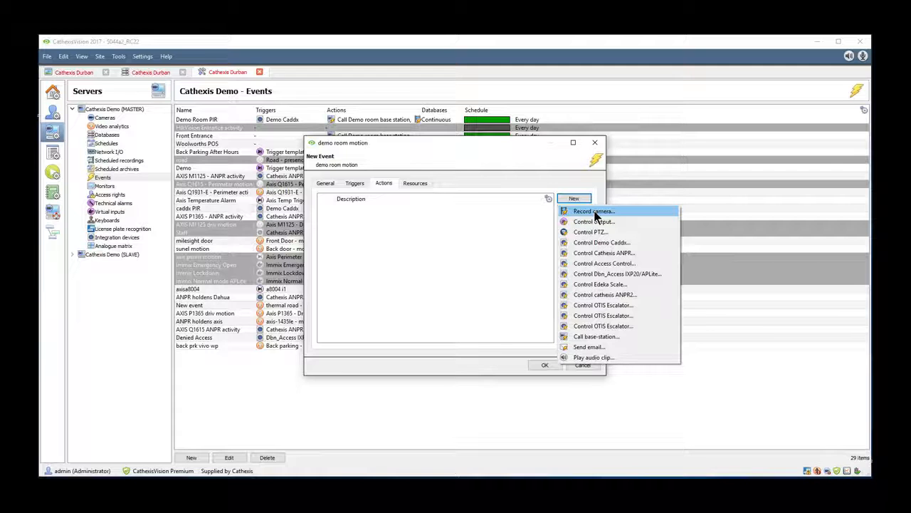
{"action": "left_click", "coordinate": [594, 212]}
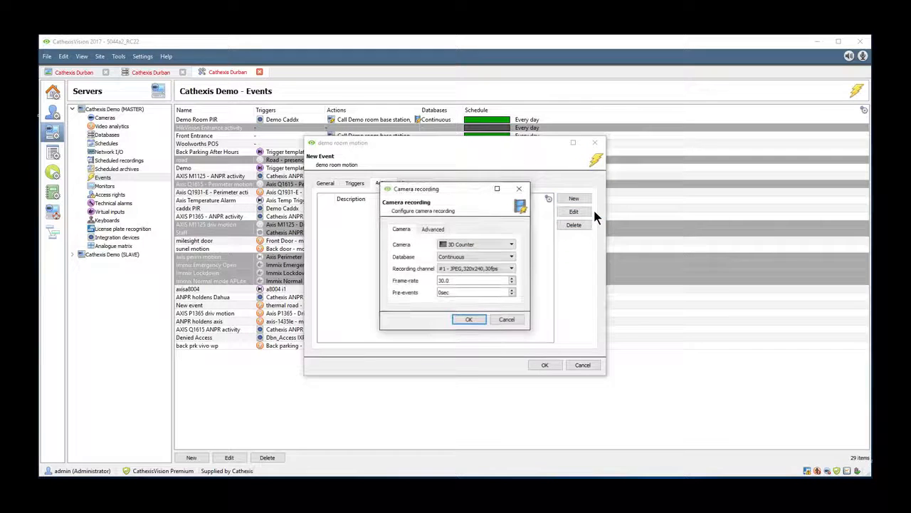
{"action": "left_click", "coordinate": [513, 244]}
{"action": "mouse_move", "coordinate": [512, 266]}
{"action": "left_mouse_down"}
{"action": "mouse_move", "coordinate": [519, 287]}
{"action": "mouse_move", "coordinate": [517, 274]}
{"action": "left_mouse_up"}
{"action": "left_click", "coordinate": [490, 260]}
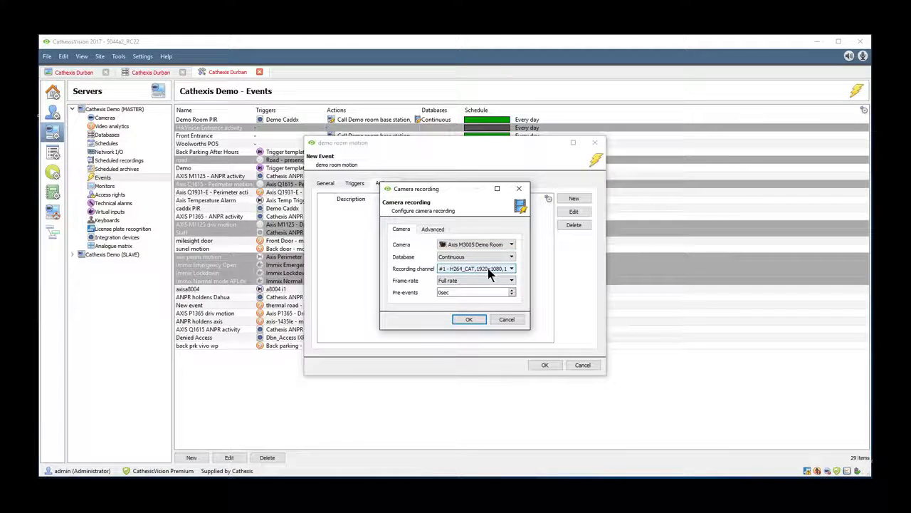
{"action": "left_click", "coordinate": [467, 318]}
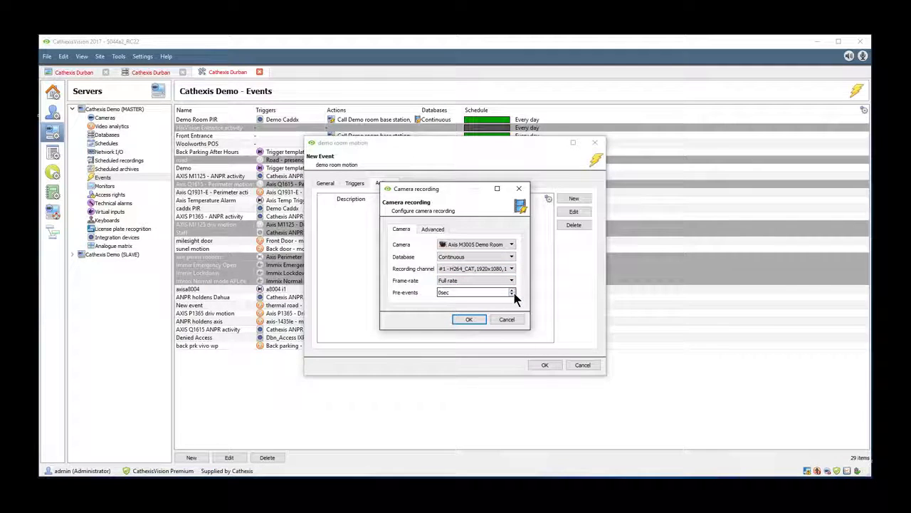
{"action": "left_click", "coordinate": [512, 289]}
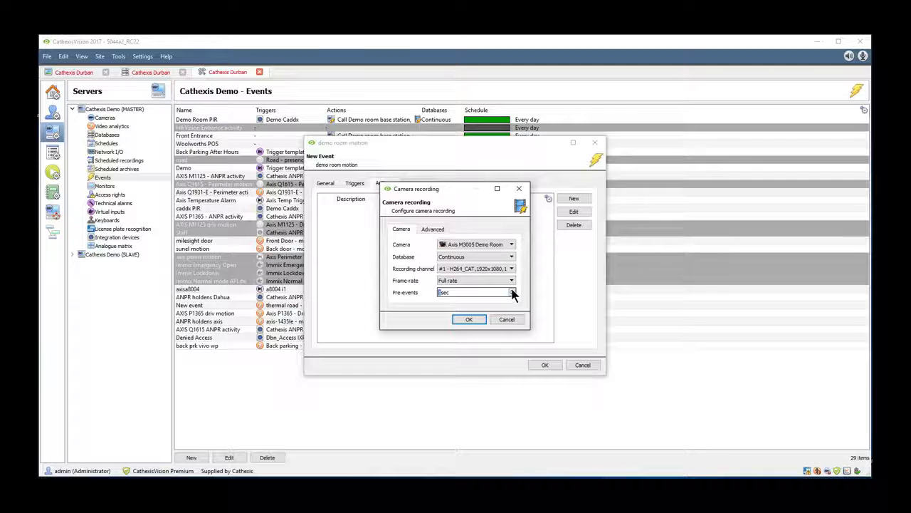
{"action": "left_click", "coordinate": [471, 318]}
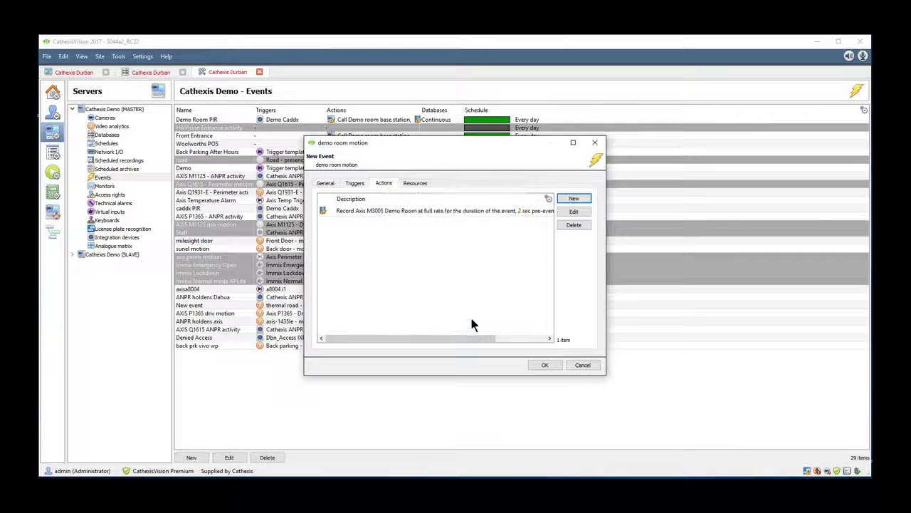
{"action": "left_click", "coordinate": [542, 365]}
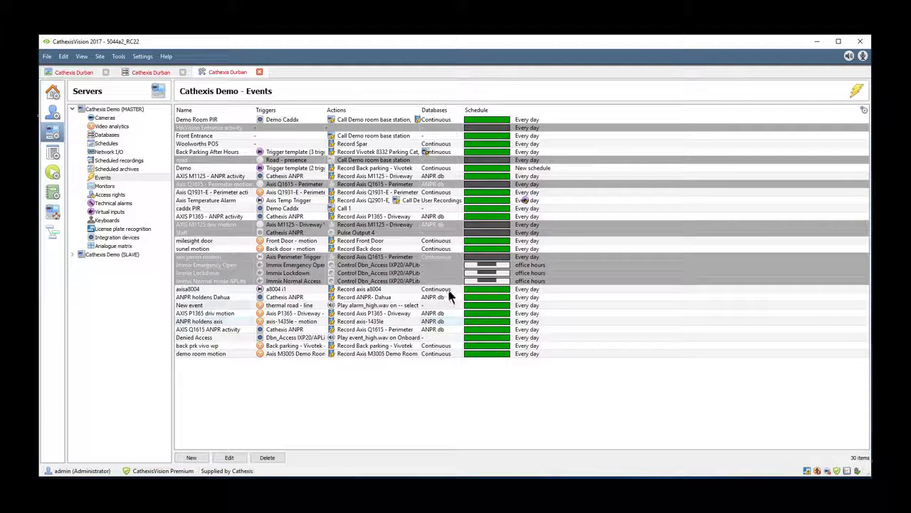
Step: Turn on the Mask and Motion overlays of the Axis M3005 Demo Room analytics in the live camera view
{"action": "left_click", "coordinate": [74, 72]}
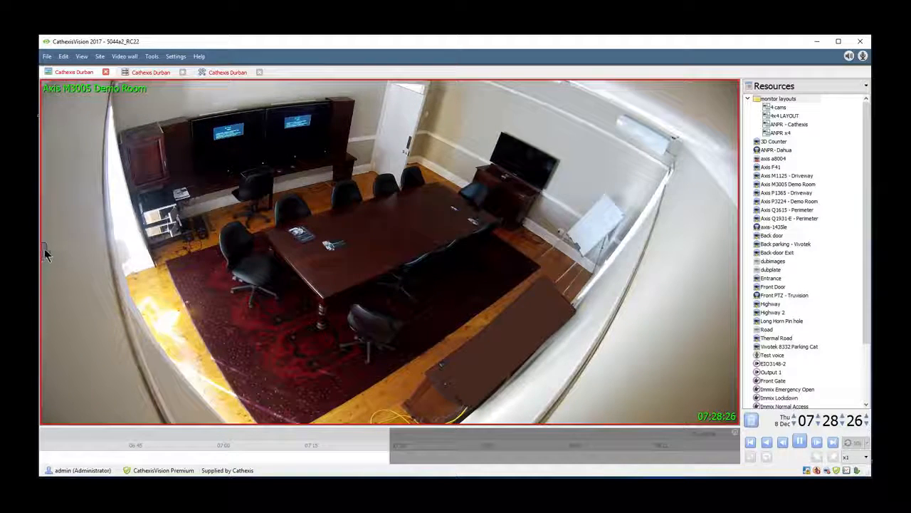
{"action": "mouse_move", "coordinate": [52, 248]}
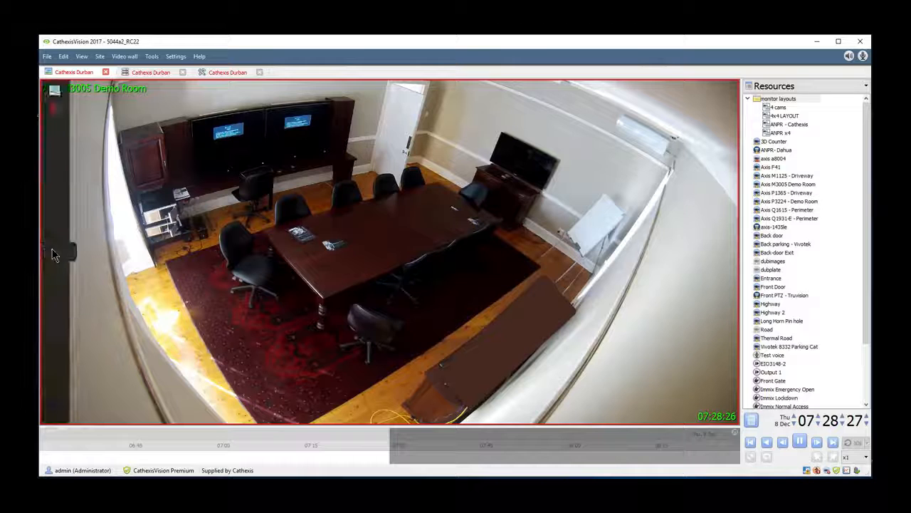
{"action": "left_click", "coordinate": [55, 109]}
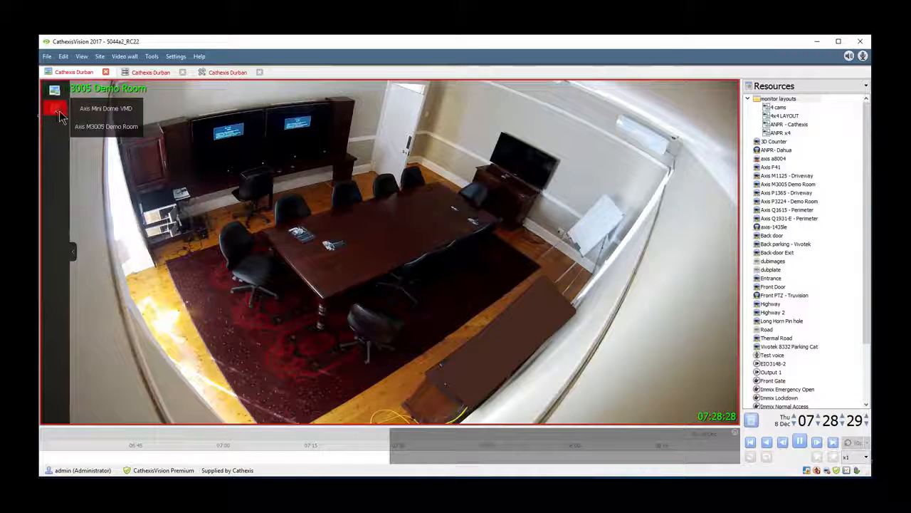
{"action": "left_click", "coordinate": [114, 132]}
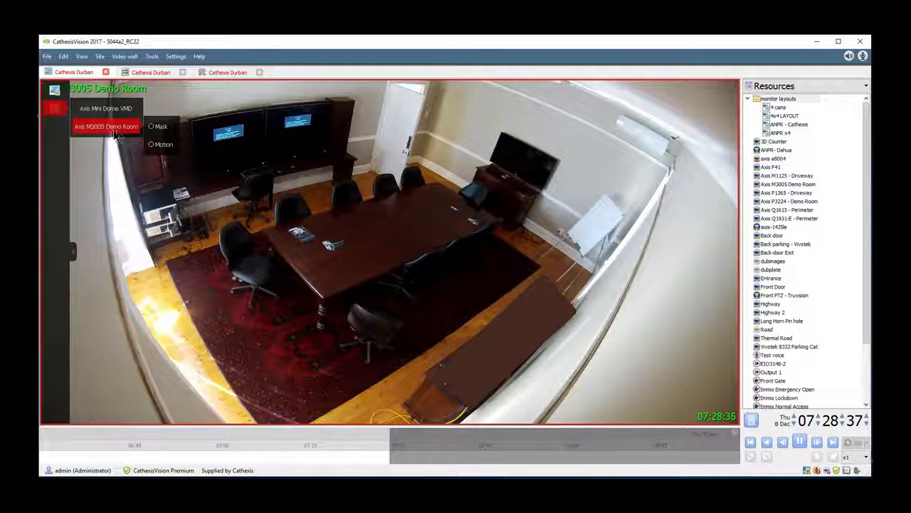
{"action": "left_click", "coordinate": [155, 126]}
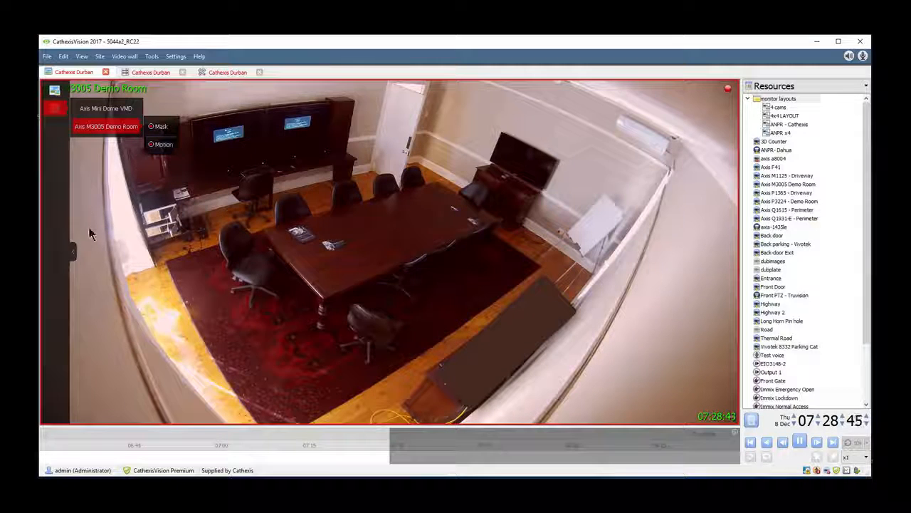
{"action": "left_click", "coordinate": [71, 250]}
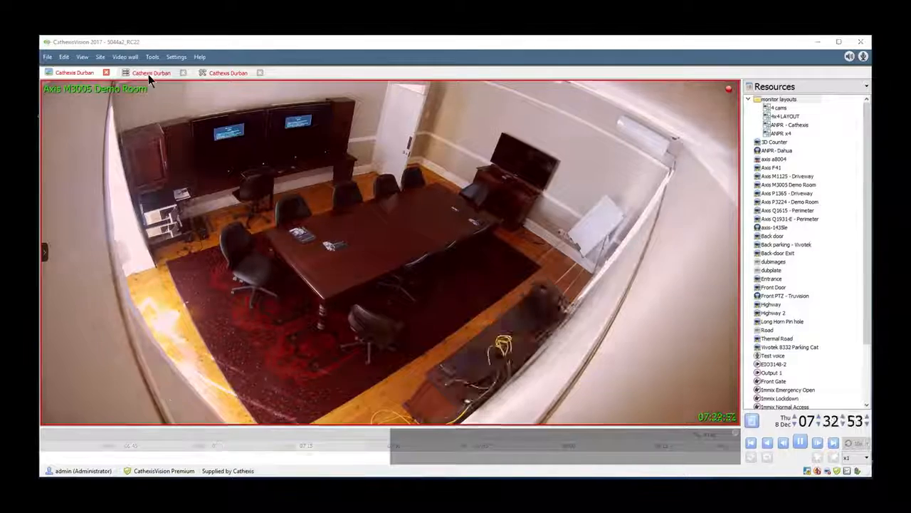
Step: Check the recorded events in the Continuous database, going to the most recent entries
{"action": "left_click", "coordinate": [148, 73]}
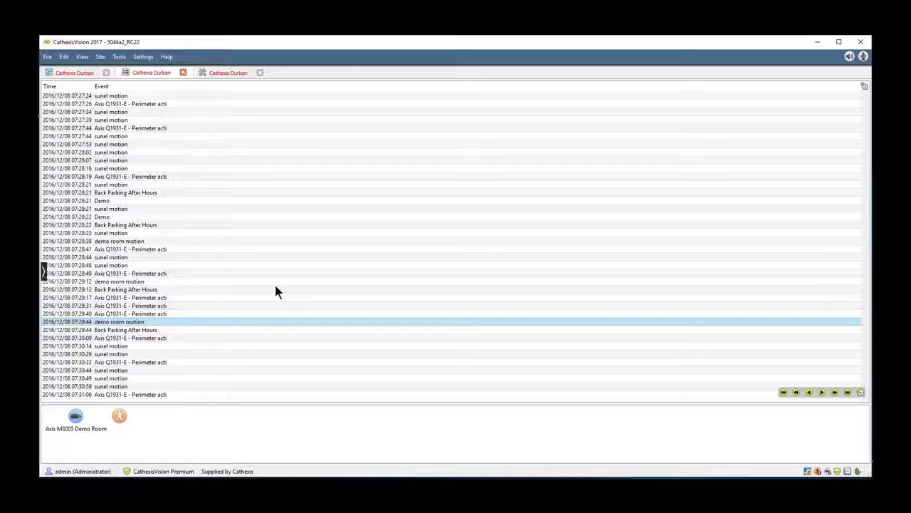
{"action": "left_click", "coordinate": [44, 271]}
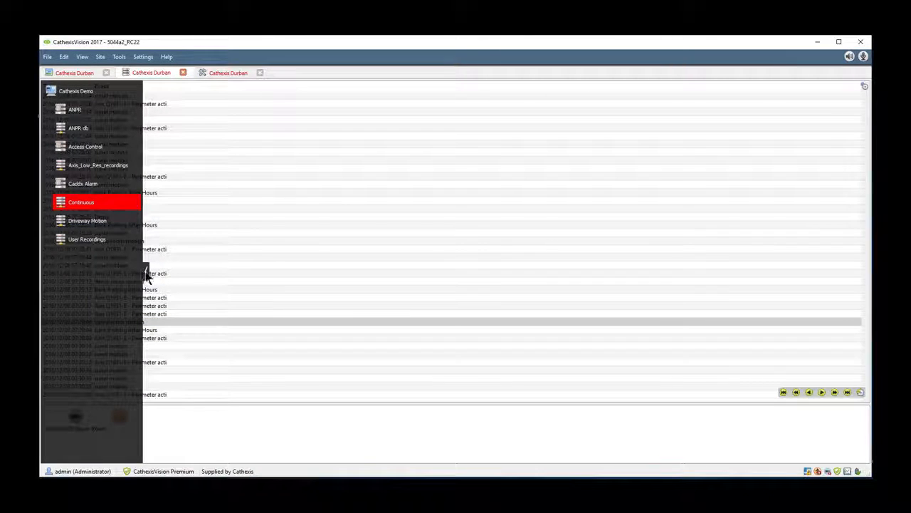
{"action": "left_click", "coordinate": [849, 392]}
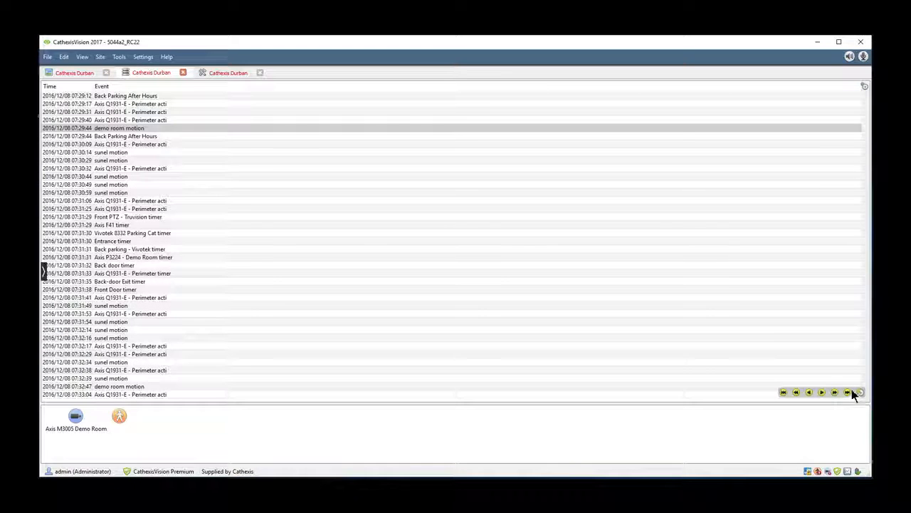
Step: Open the demo room motion event of 07:29:44 and play back its Axis M3005 Demo Room recording
{"action": "double_click", "coordinate": [122, 127]}
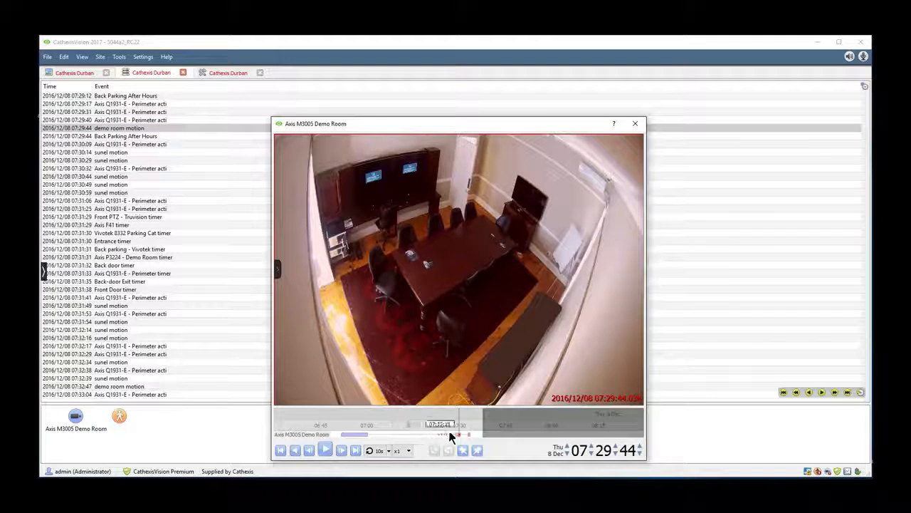
{"action": "scroll", "coordinate": [447, 431], "scroll_direction": "up", "scroll_amount": 5}
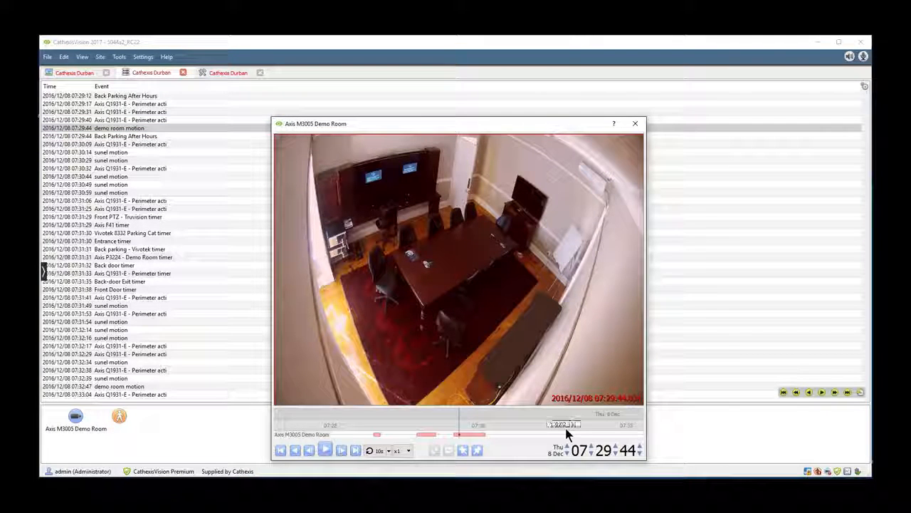
{"action": "left_click_drag", "start_coordinate": [563, 431], "coordinate": [548, 435]}
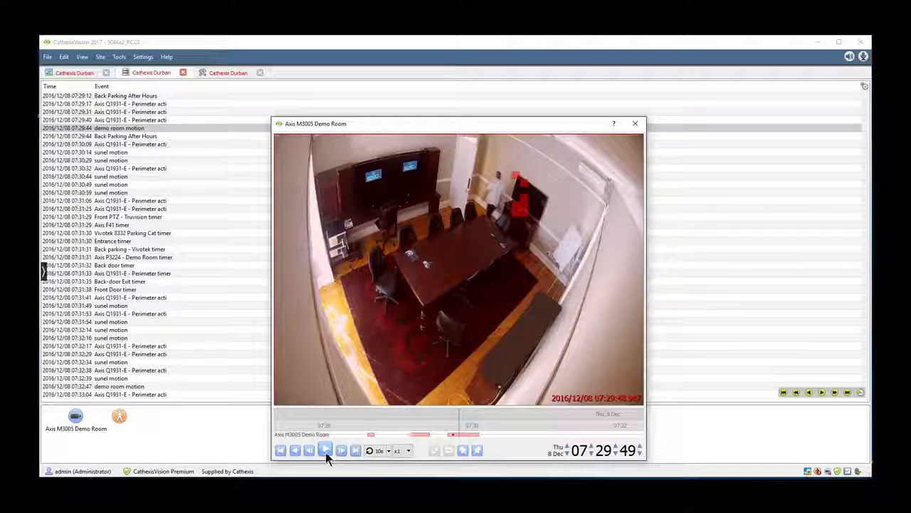
{"action": "left_click", "coordinate": [326, 452]}
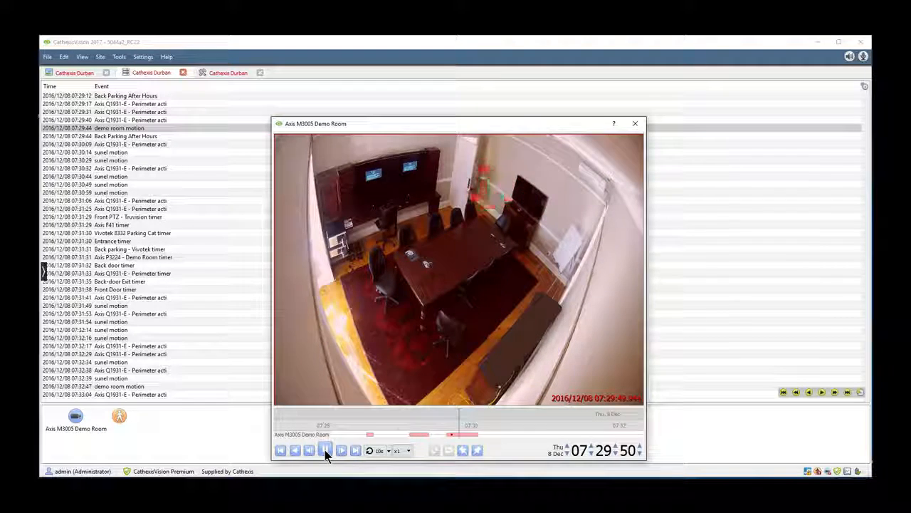